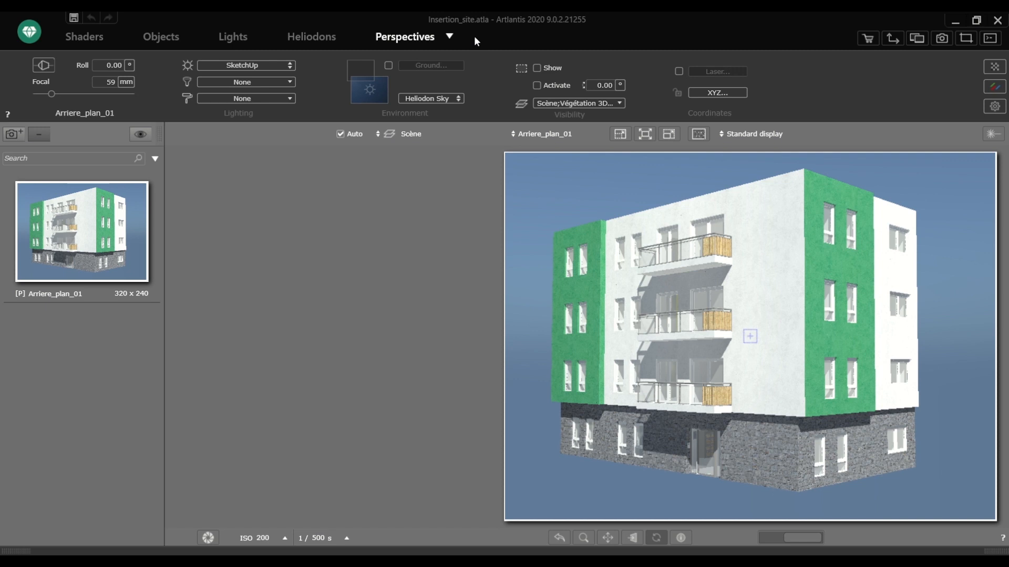
# Step: Switch from perspectives to site insertions and load Background.jpg as the insertion's background image
pyautogui.click(448, 36)
pyautogui.click(446, 41)
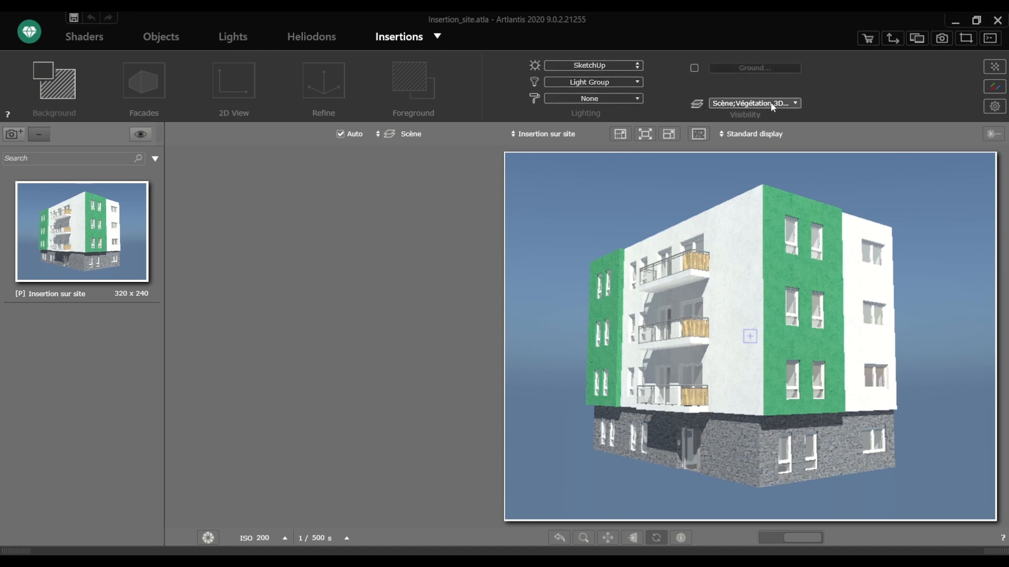
pyautogui.click(50, 102)
pyautogui.click(452, 72)
pyautogui.click(180, 154)
pyautogui.click(422, 402)
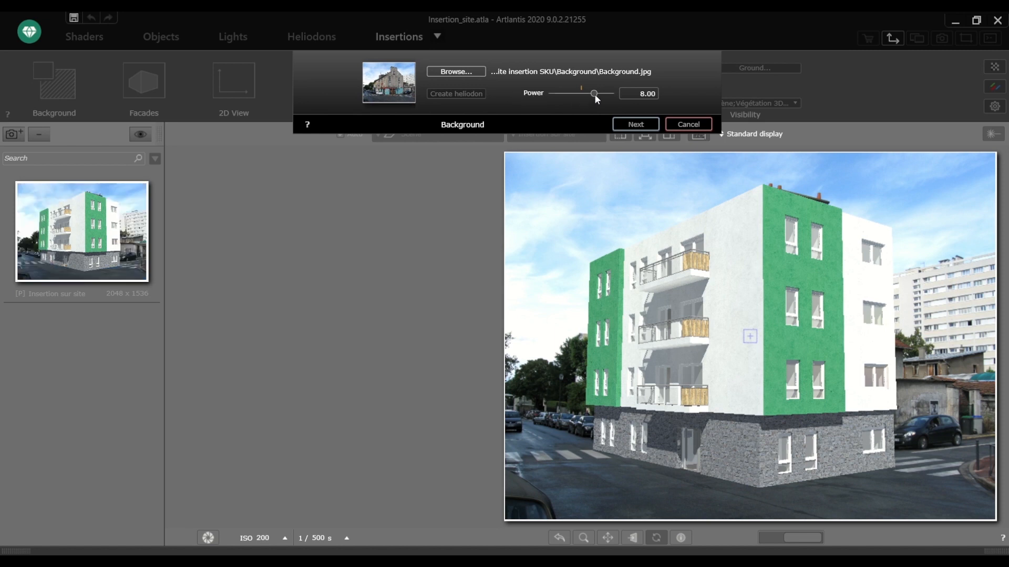
# Step: Set the background image's power to 8.00 and continue to the facade positioning stage
pyautogui.moveTo(594, 93)
pyautogui.mouseDown()
pyautogui.moveTo(579, 98)
pyautogui.moveTo(598, 99)
pyautogui.mouseUp()
pyautogui.doubleClick(648, 94)
pyautogui.write('8')
pyautogui.press('Return')
pyautogui.click(635, 125)
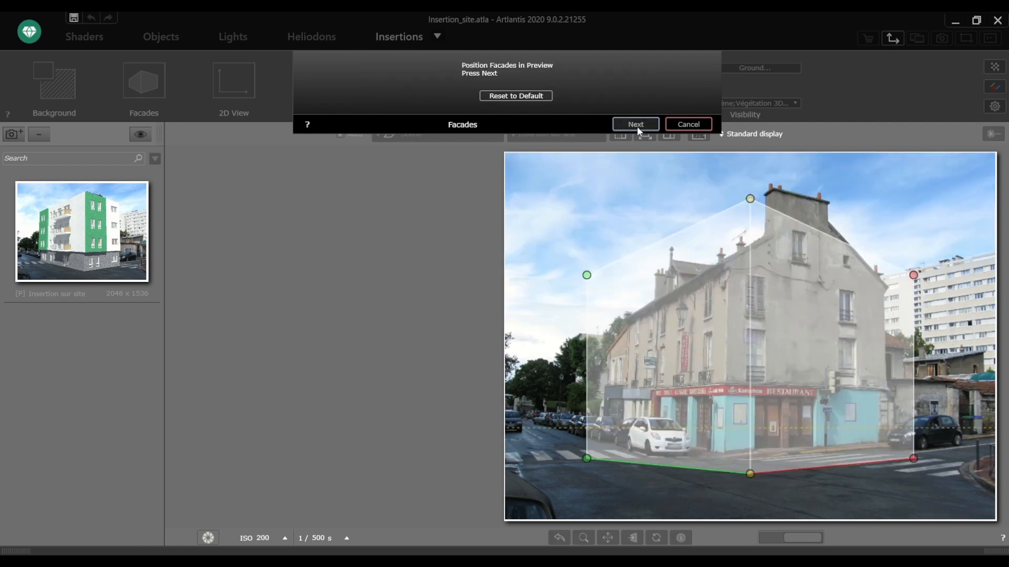
# Step: Fit the six facade handles to the corners of the old restaurant building's two street facades and accept the placement
pyautogui.moveTo(748, 473); pyautogui.dragTo(726, 459)
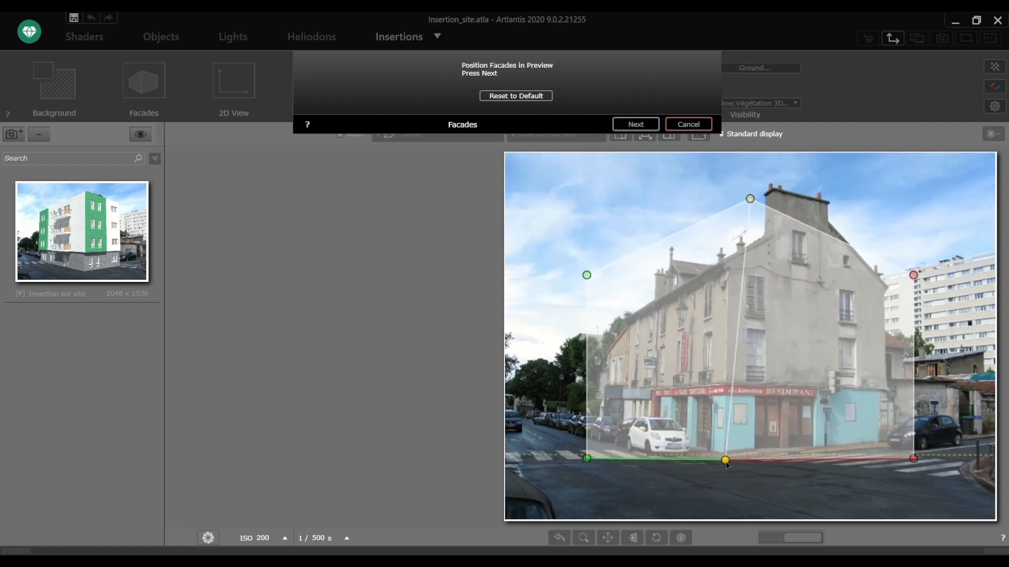
pyautogui.moveTo(912, 459); pyautogui.dragTo(894, 446)
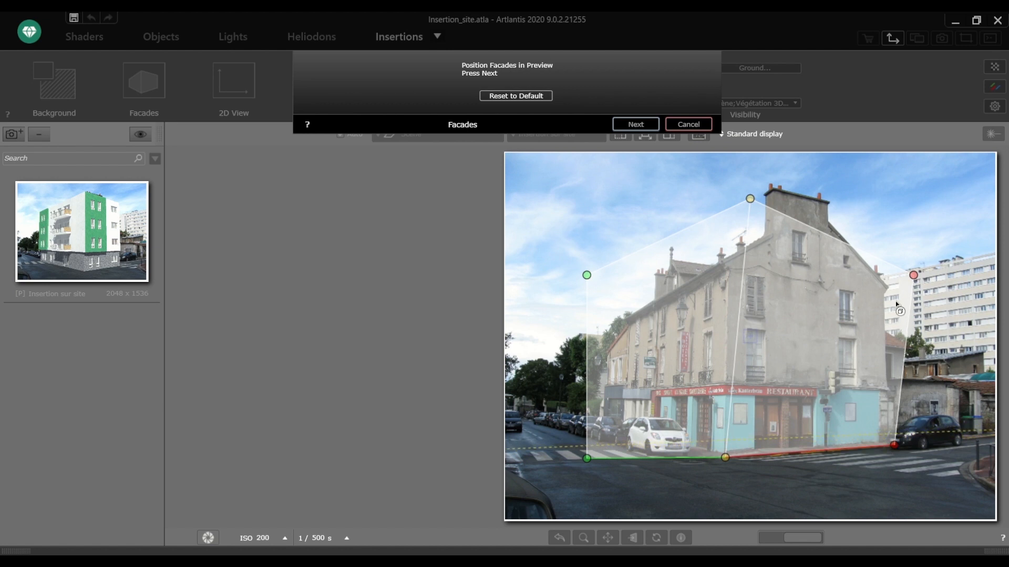
pyautogui.moveTo(915, 276); pyautogui.dragTo(892, 288)
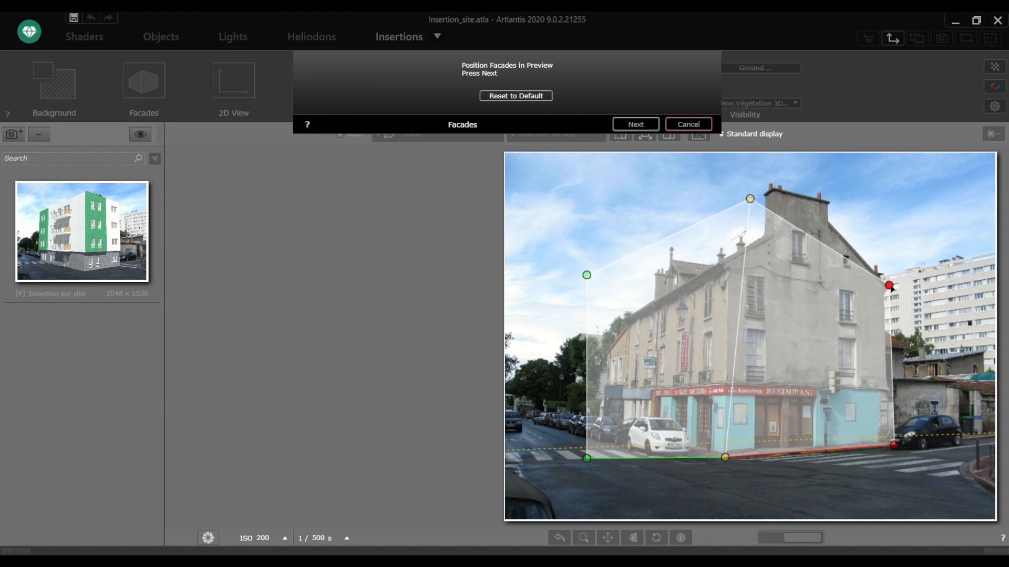
pyautogui.moveTo(748, 205); pyautogui.dragTo(728, 264)
pyautogui.moveTo(587, 275); pyautogui.dragTo(624, 324)
pyautogui.moveTo(587, 458); pyautogui.dragTo(623, 438)
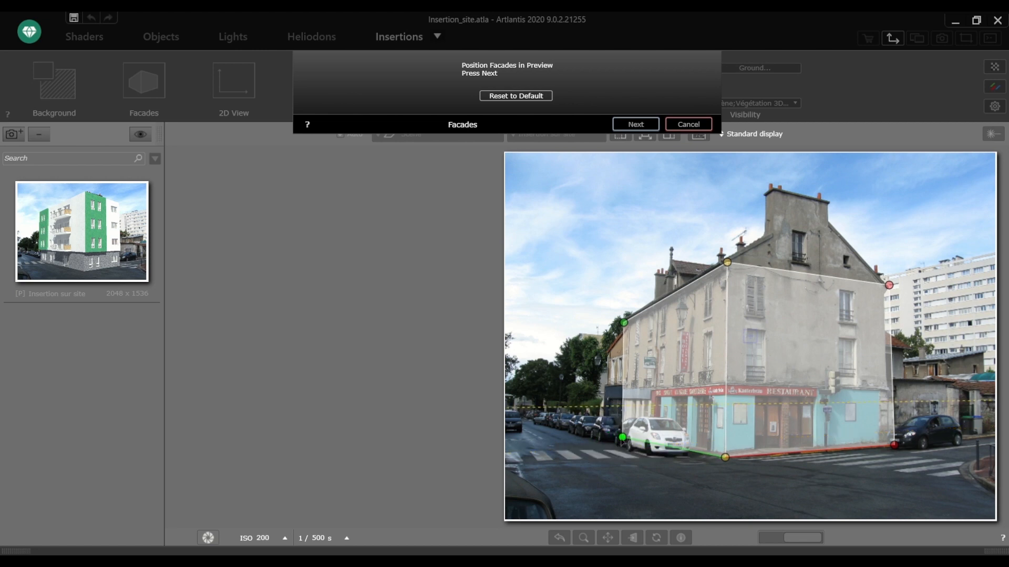
pyautogui.click(645, 124)
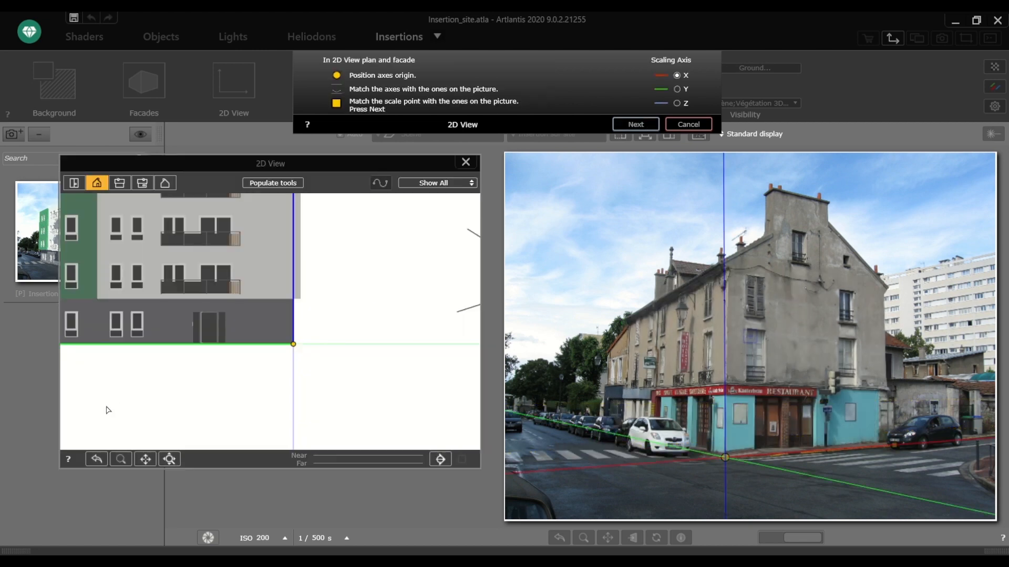
# Step: Place the axes origin at the building's lower street corner and the X scale point at the far end of the side facade
pyautogui.moveTo(95, 311); pyautogui.dragTo(299, 312)
pyautogui.moveTo(299, 226); pyautogui.dragTo(191, 287)
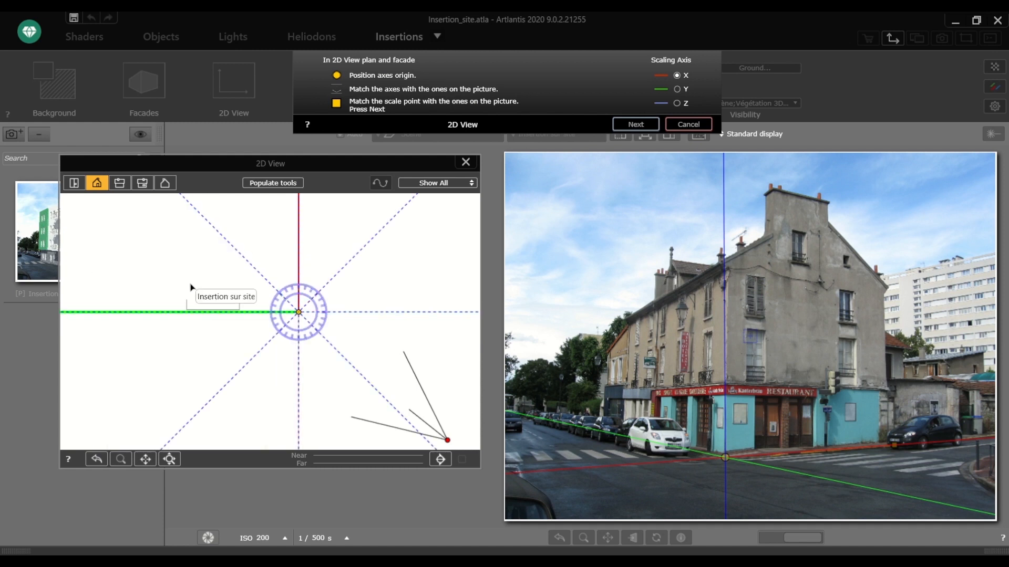
pyautogui.click(119, 183)
pyautogui.scroll(2, 278, 424)
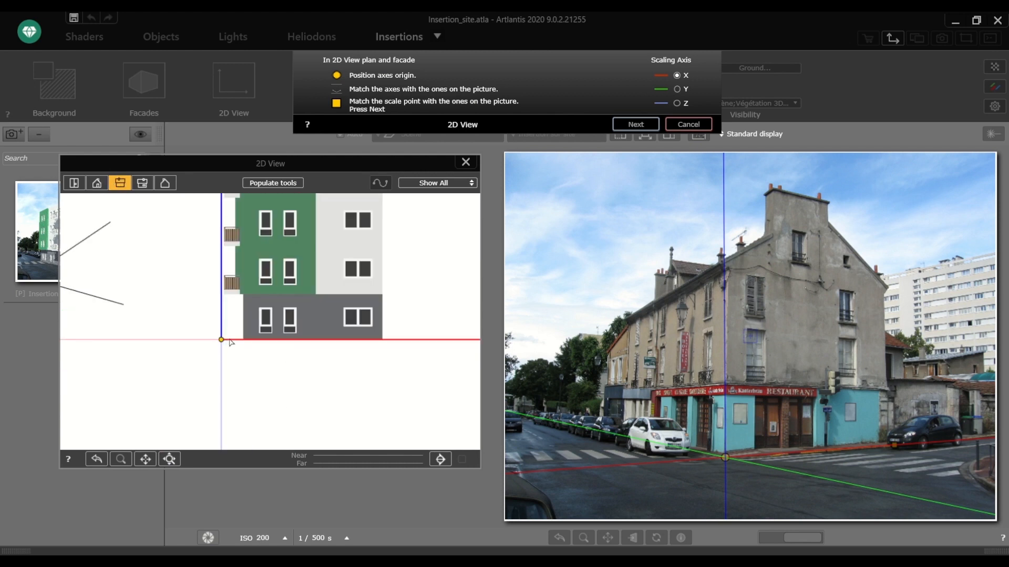
pyautogui.moveTo(221, 340); pyautogui.dragTo(242, 340)
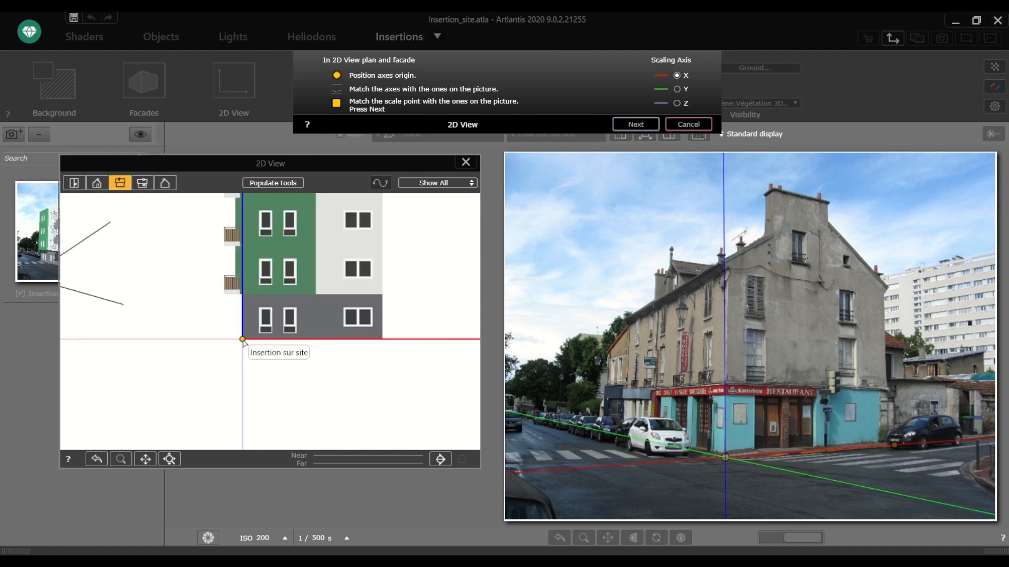
pyautogui.scroll(-2, 243, 360)
pyautogui.moveTo(383, 349); pyautogui.dragTo(311, 351)
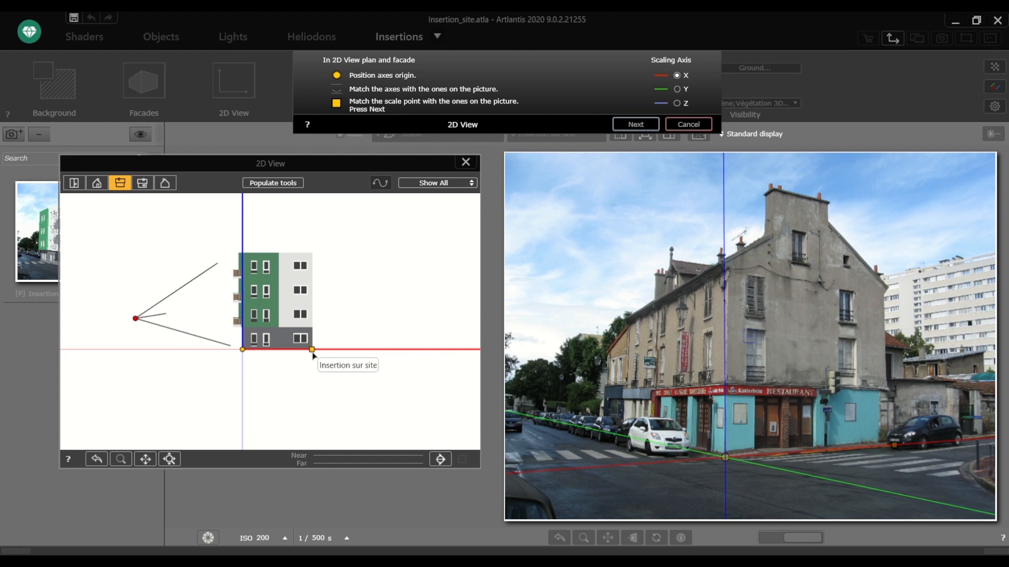
# Step: Align the axes origin with the building's base corner in the remaining elevations and accept the 2D placement
pyautogui.click(97, 184)
pyautogui.moveTo(311, 405); pyautogui.dragTo(293, 405)
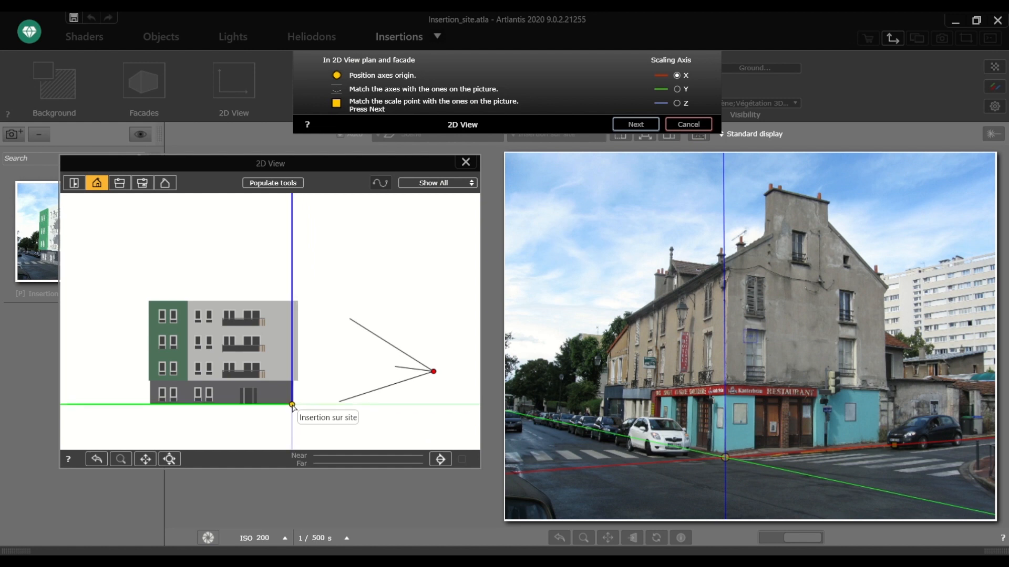
pyautogui.click(142, 182)
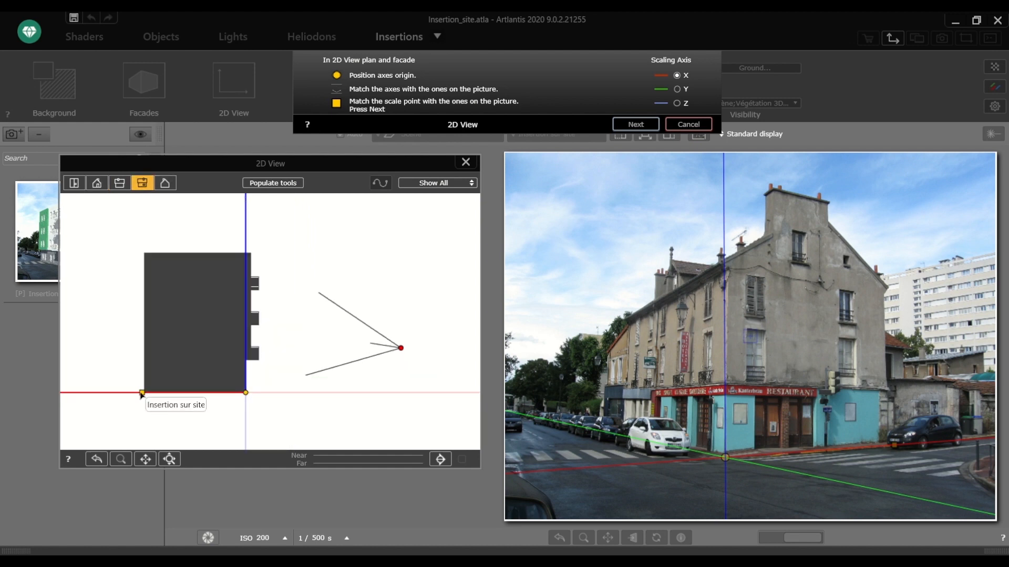
pyautogui.click(165, 183)
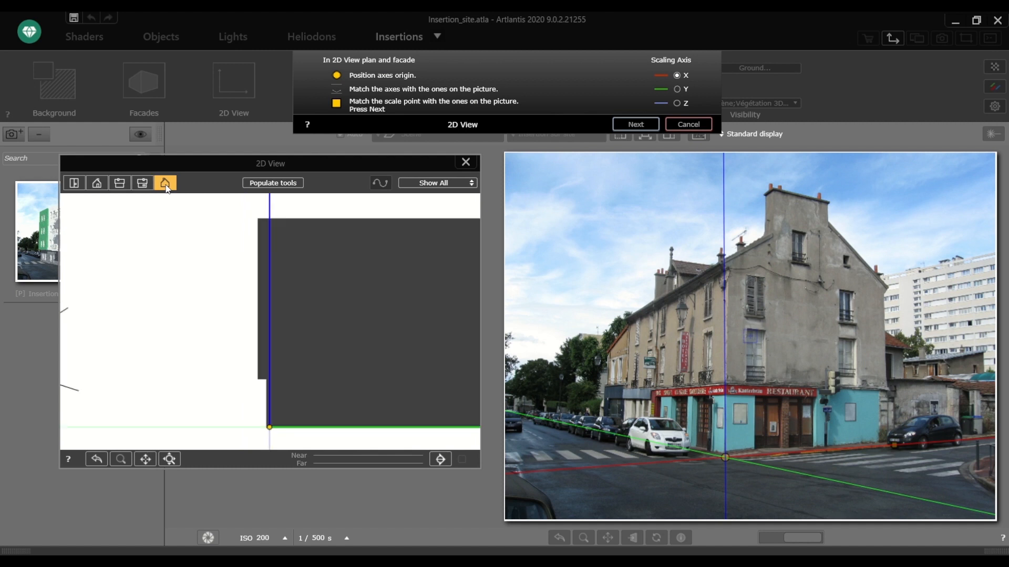
pyautogui.moveTo(266, 428); pyautogui.dragTo(267, 426)
pyautogui.moveTo(895, 447)
pyautogui.mouseDown()
pyautogui.moveTo(885, 448)
pyautogui.moveTo(896, 450)
pyautogui.mouseUp()
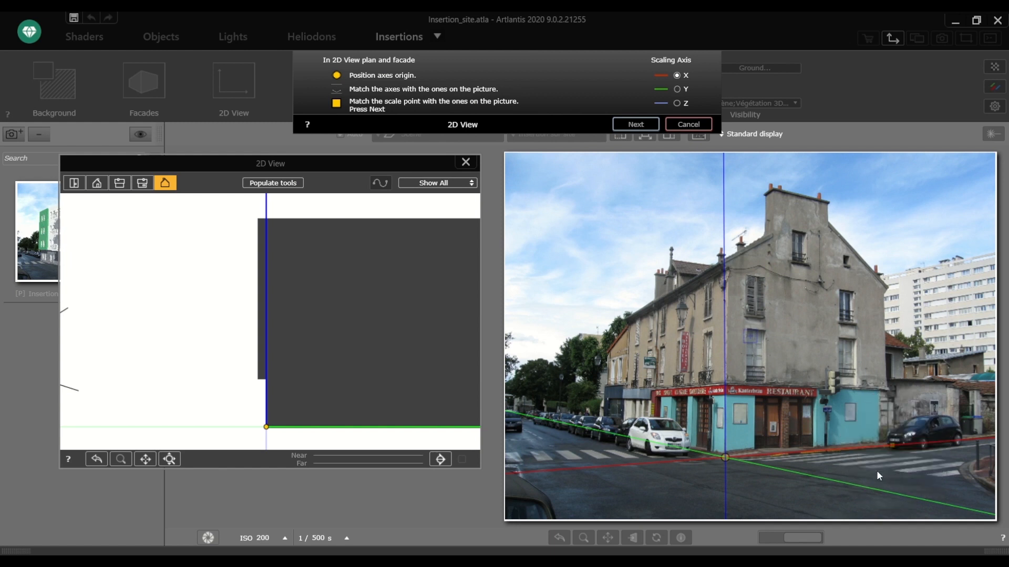
pyautogui.click(642, 125)
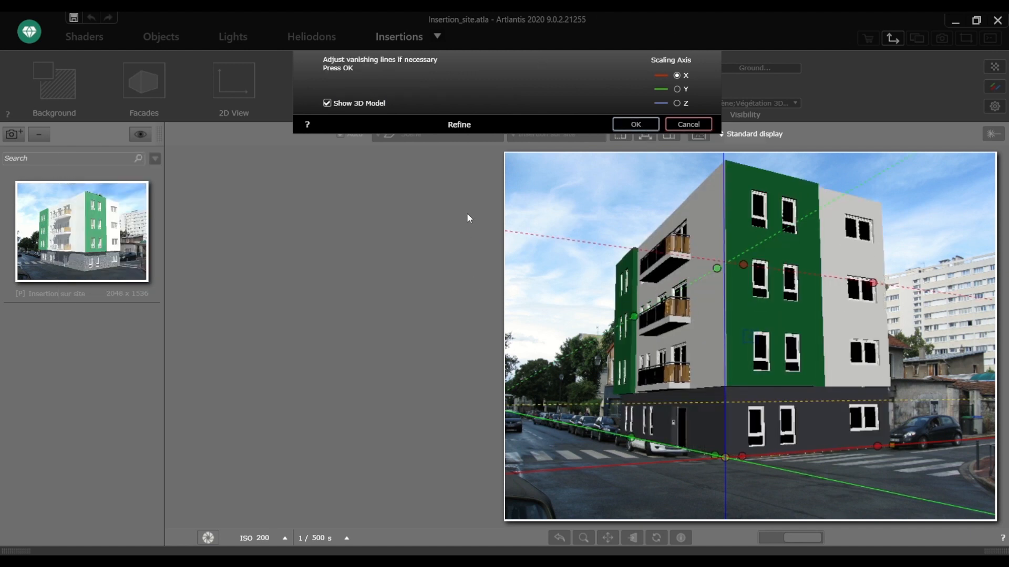
# Step: Hide the 3D model, shift the upper X vanishing line's outer handle slightly outward, show the model again and accept the refinement
pyautogui.click(327, 103)
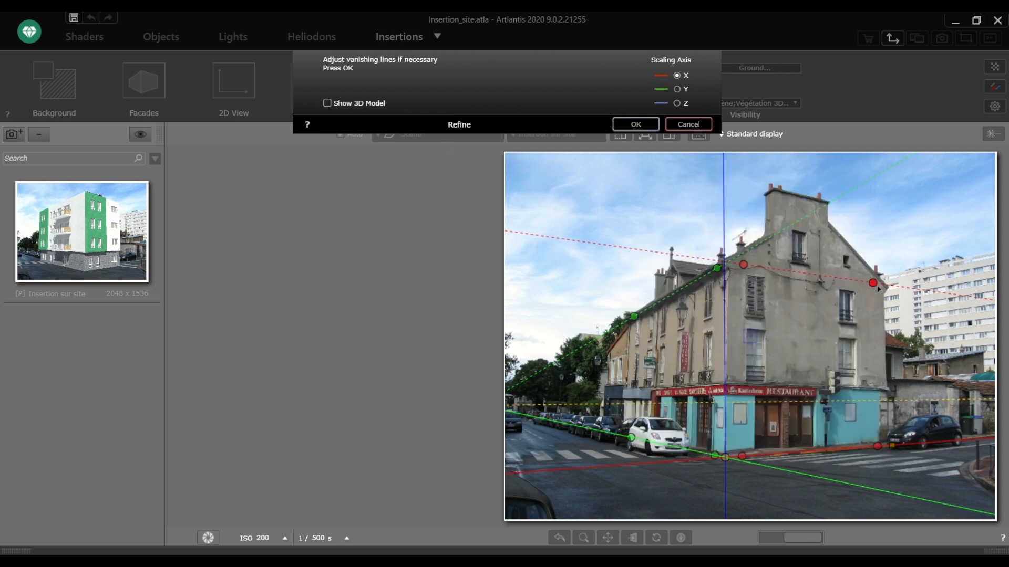
pyautogui.moveTo(876, 286); pyautogui.dragTo(878, 286)
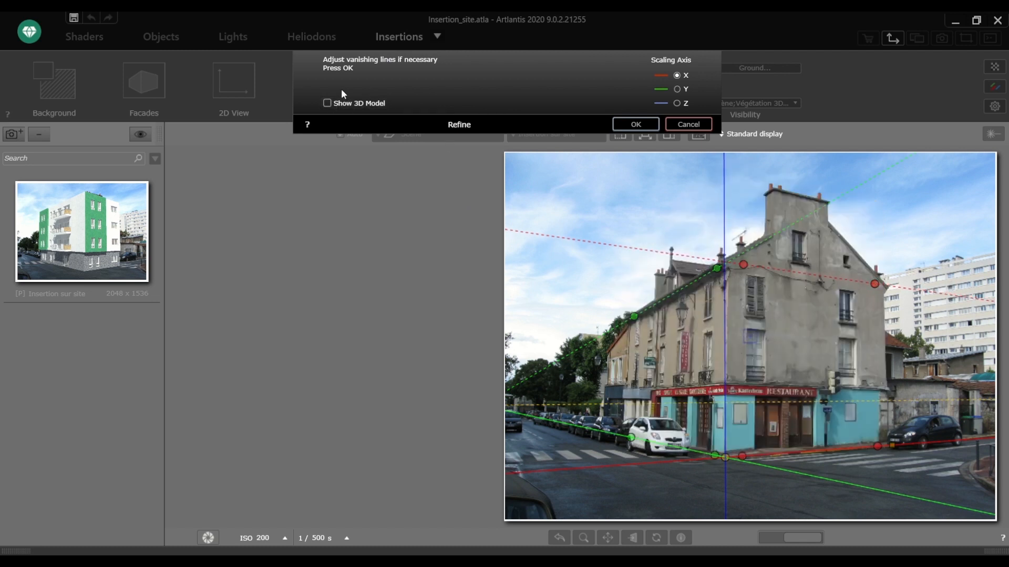
pyautogui.click(328, 103)
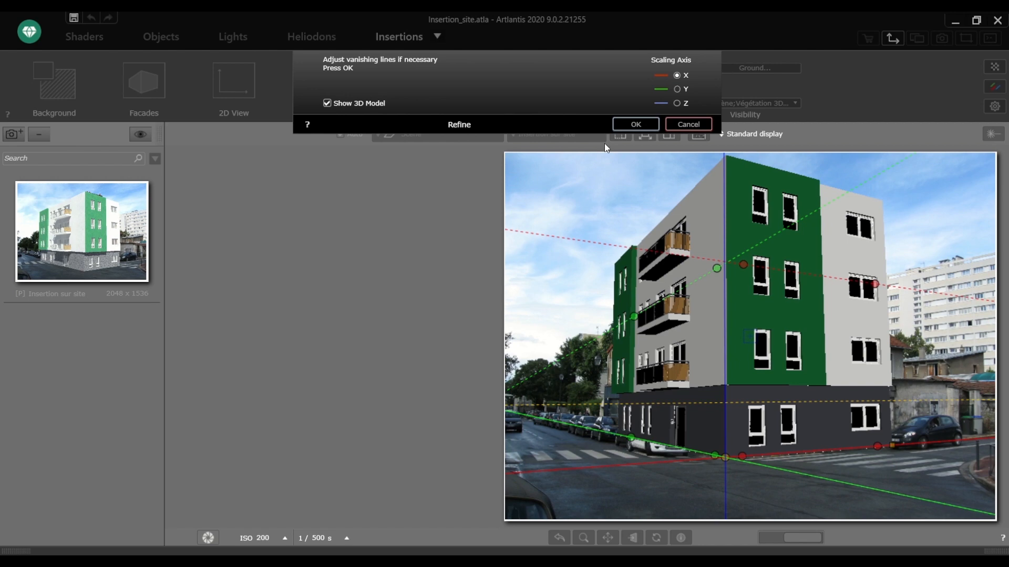
pyautogui.click(626, 124)
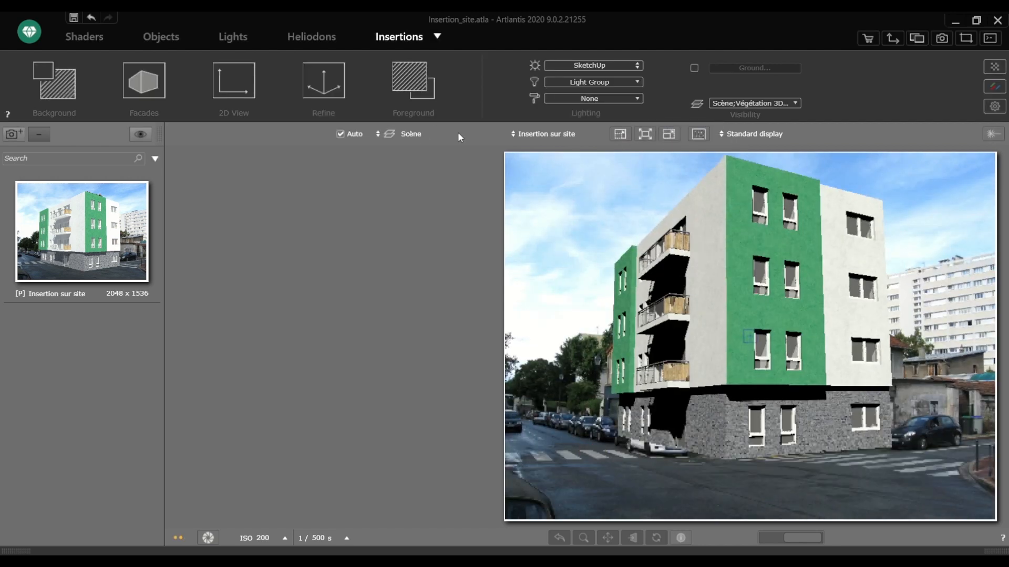
# Step: Load Background.jpg as the insertion's foreground image
pyautogui.click(413, 80)
pyautogui.click(241, 68)
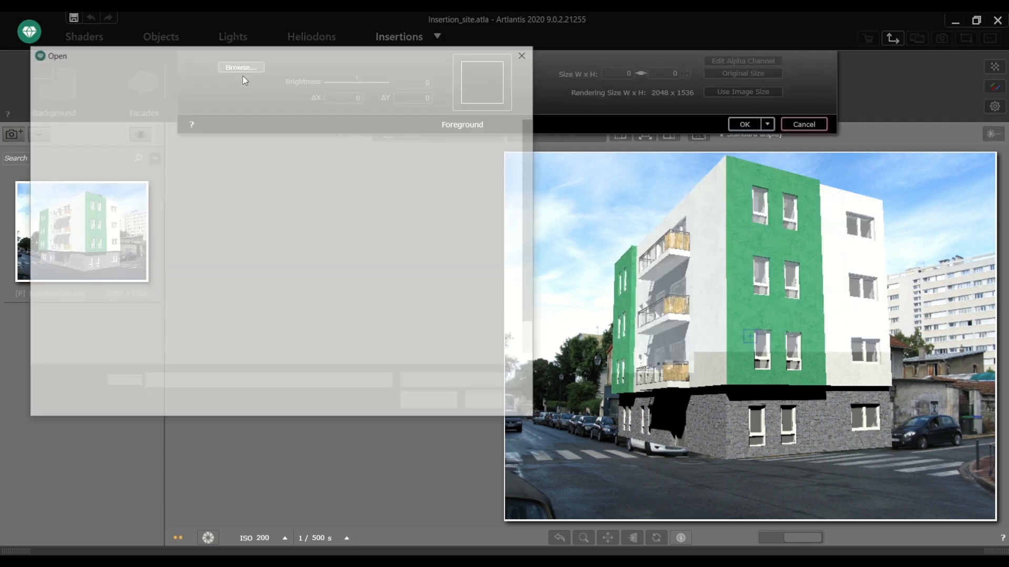
pyautogui.click(449, 405)
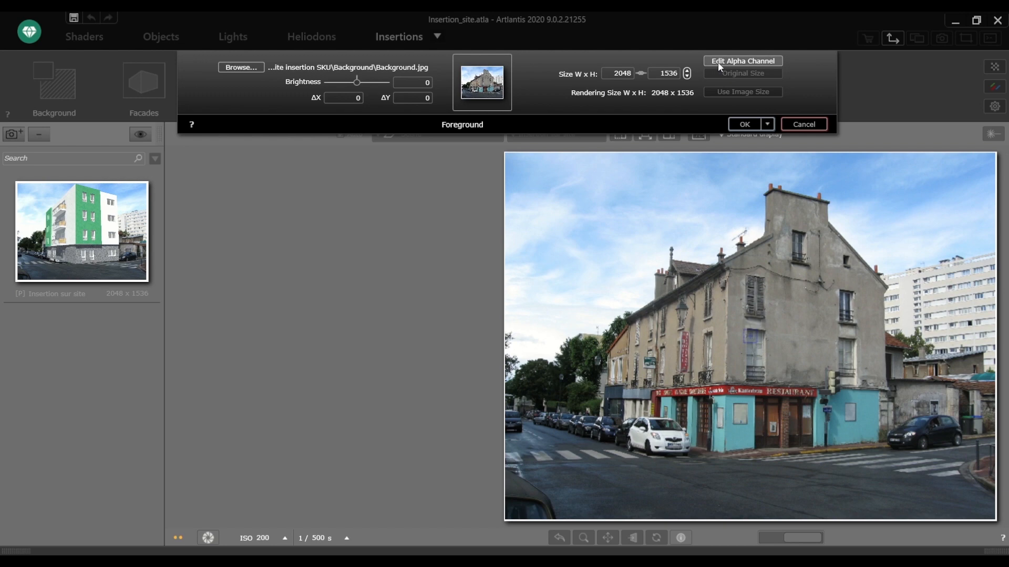
# Step: Edit the foreground's alpha channel, tracing a front marker along the street and cars and a back marker across the buildings above
pyautogui.click(718, 62)
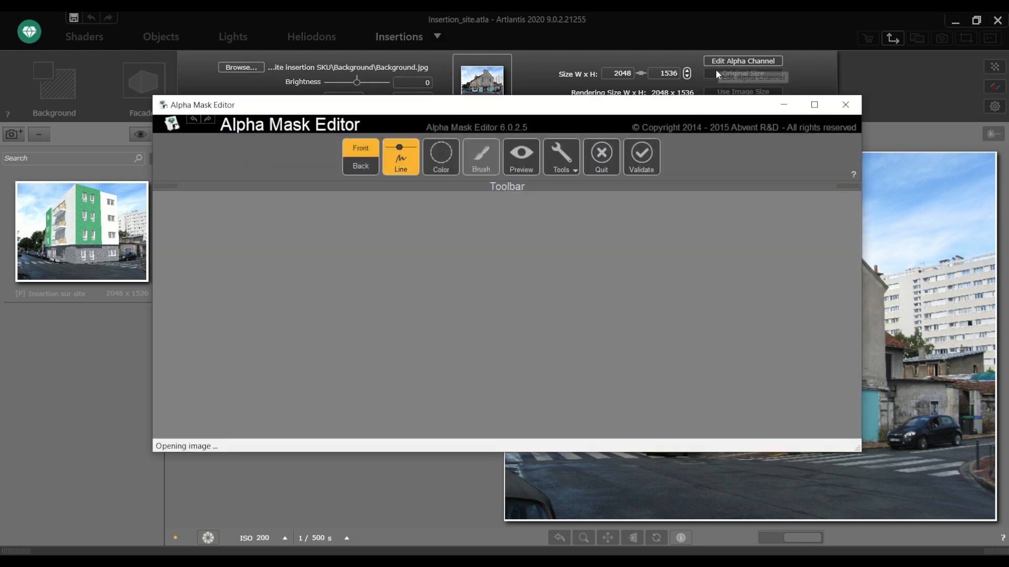
pyautogui.click(814, 104)
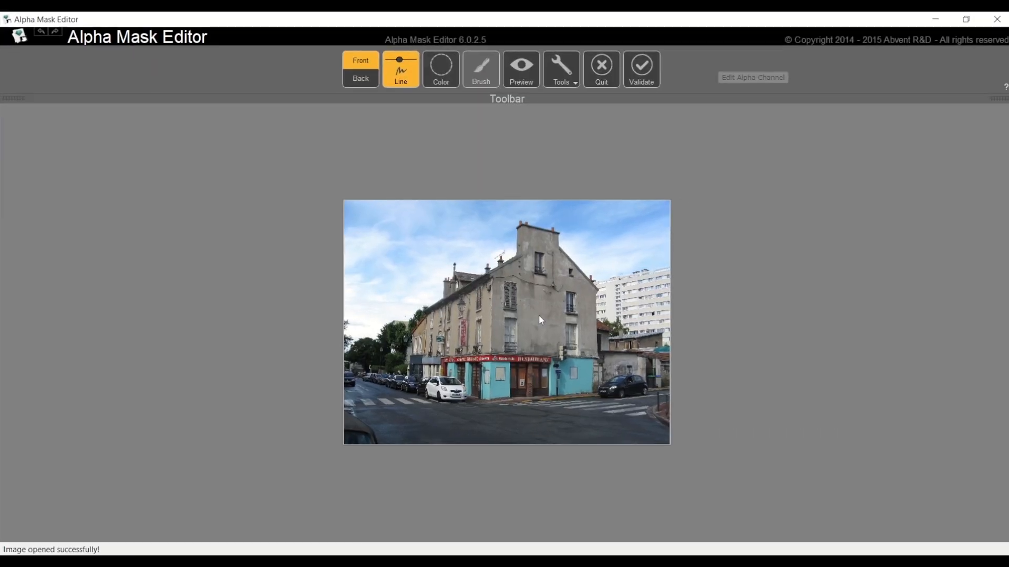
pyautogui.scroll(3, 538, 319)
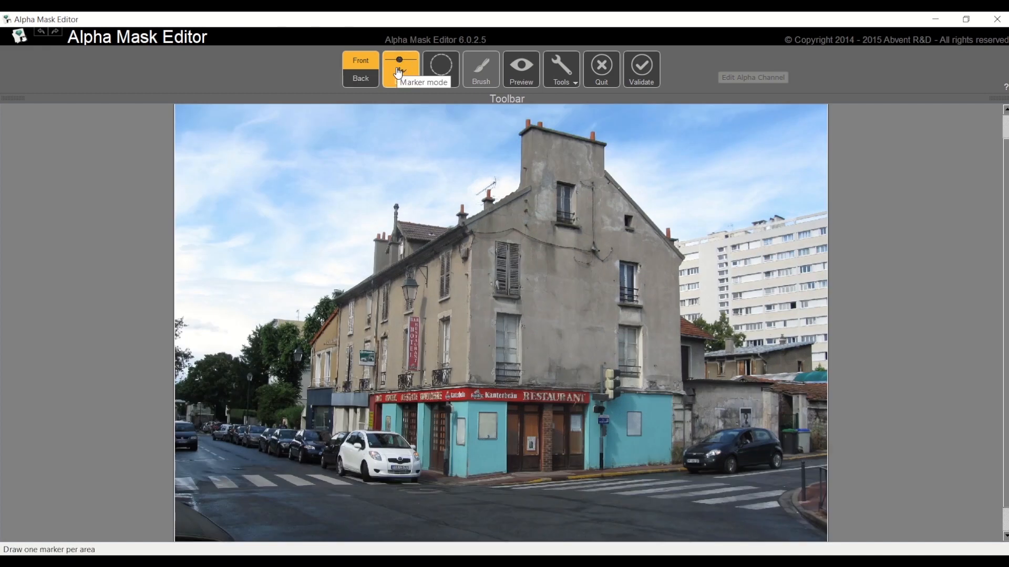
pyautogui.moveTo(174, 419); pyautogui.dragTo(391, 448)
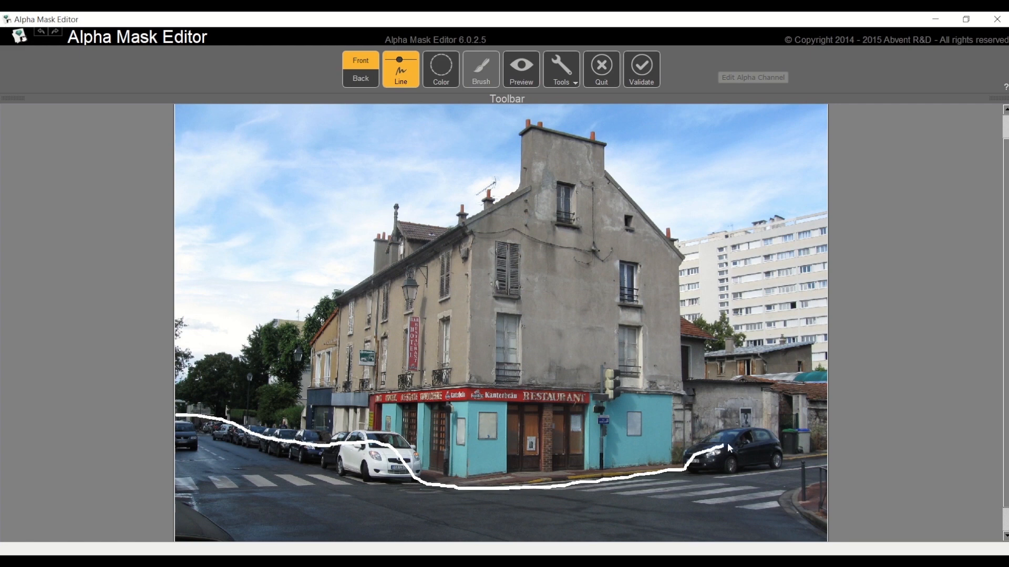
pyautogui.click(357, 79)
pyautogui.moveTo(174, 361); pyautogui.dragTo(435, 433)
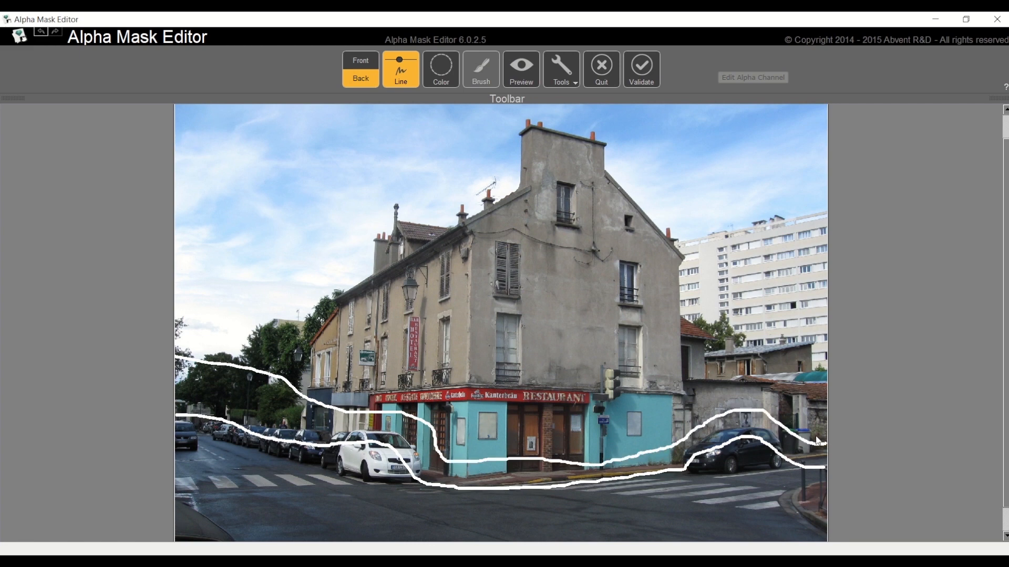
pyautogui.moveTo(818, 441); pyautogui.dragTo(825, 444)
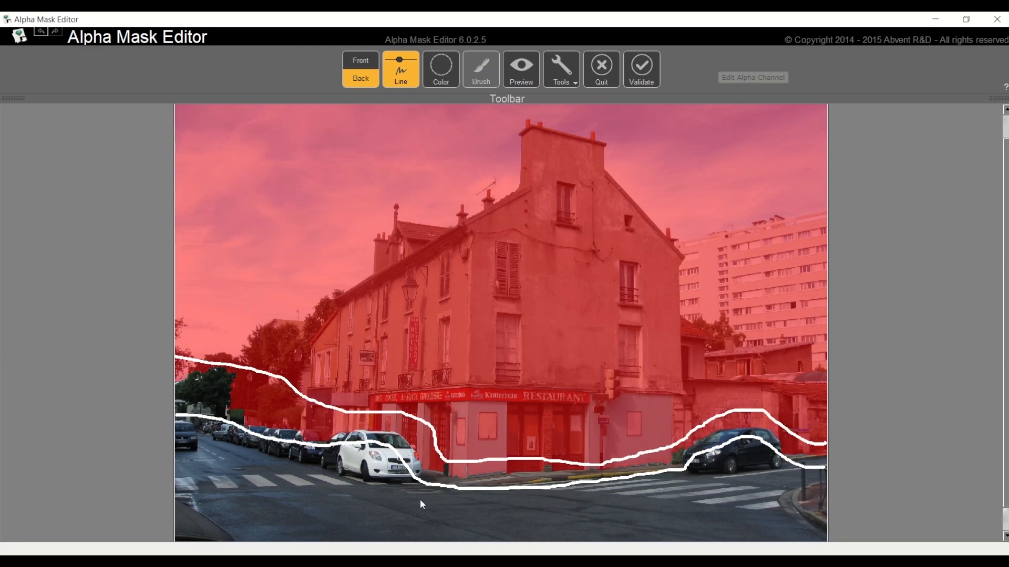
# Step: Mask out the bollard and leftover patches along the restaurant's wall base as background, using the colour and brush tools
pyautogui.scroll(4, 437, 467)
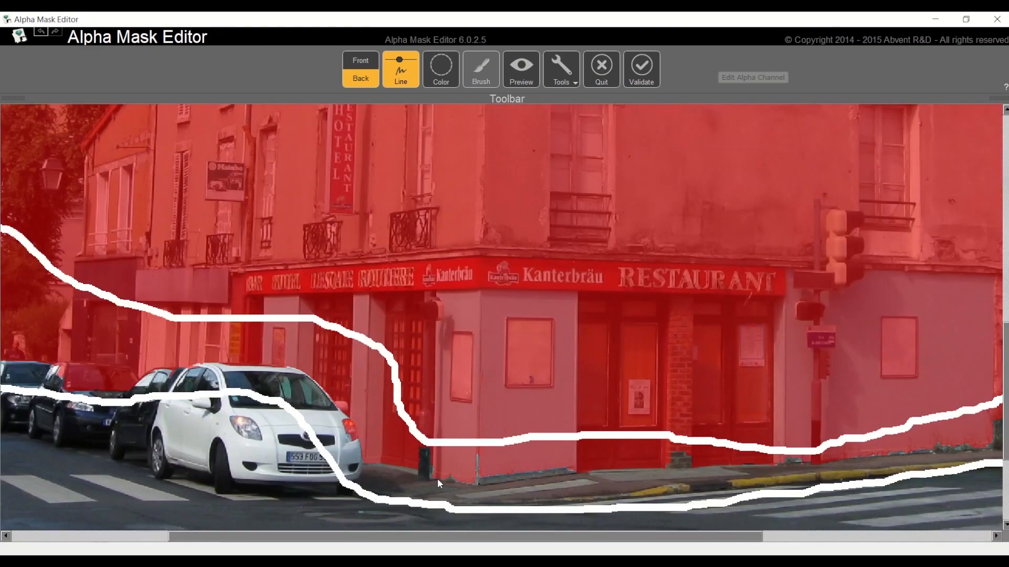
pyautogui.click(443, 71)
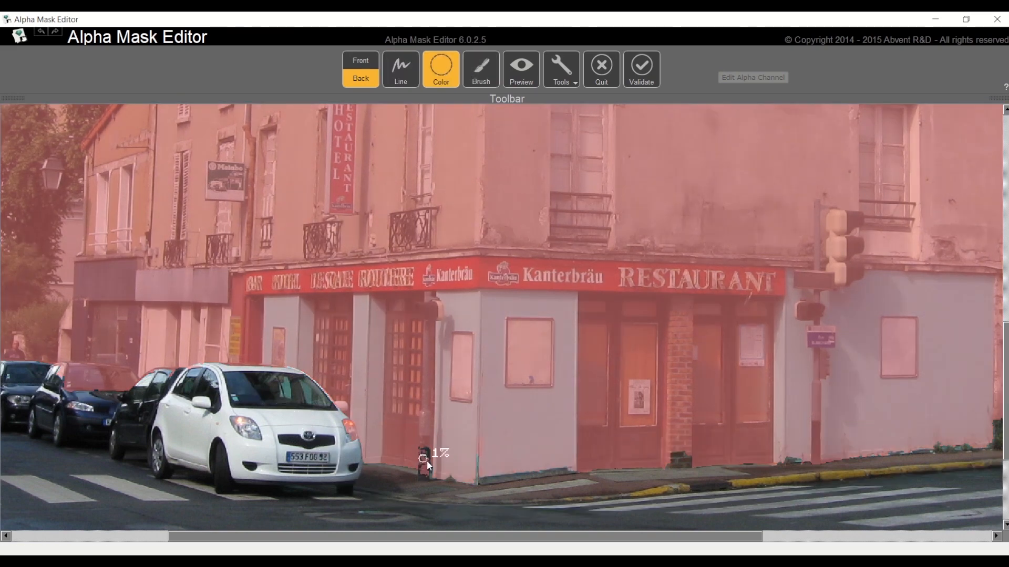
pyautogui.click(483, 70)
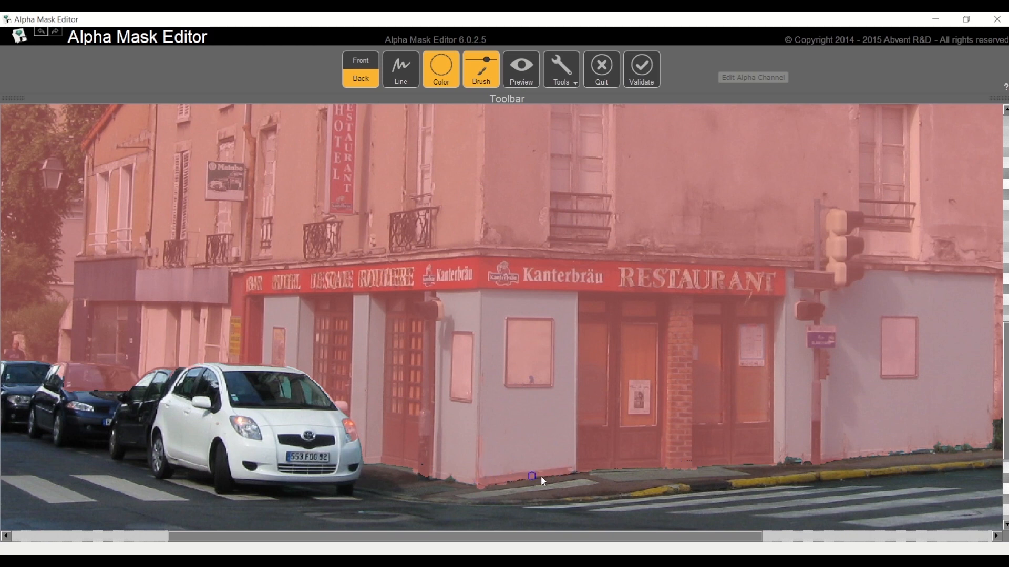
pyautogui.moveTo(997, 421); pyautogui.dragTo(997, 447)
# Step: Paint the white car's mirror and tail-light edge back into the foreground, validate the mask and accept the foreground settings
pyautogui.click(361, 66)
pyautogui.moveTo(340, 405); pyautogui.dragTo(353, 445)
pyautogui.click(361, 78)
pyautogui.scroll(-2, 872, 331)
pyautogui.click(630, 72)
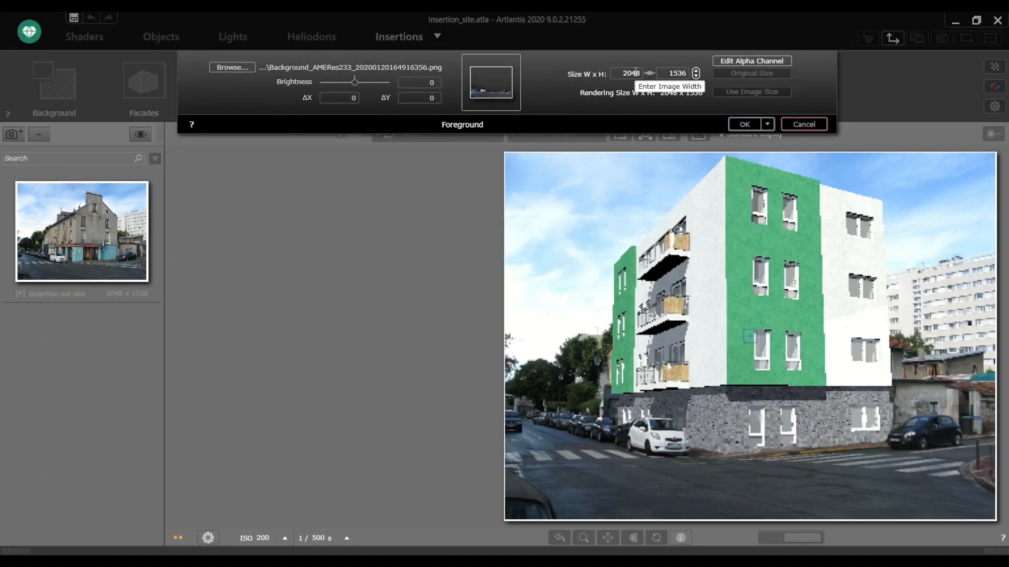
pyautogui.click(742, 125)
# Step: Set the SketchUp heliodon's azimuth to about 339.84° and its elevation to about 27.33°
pyautogui.click(311, 37)
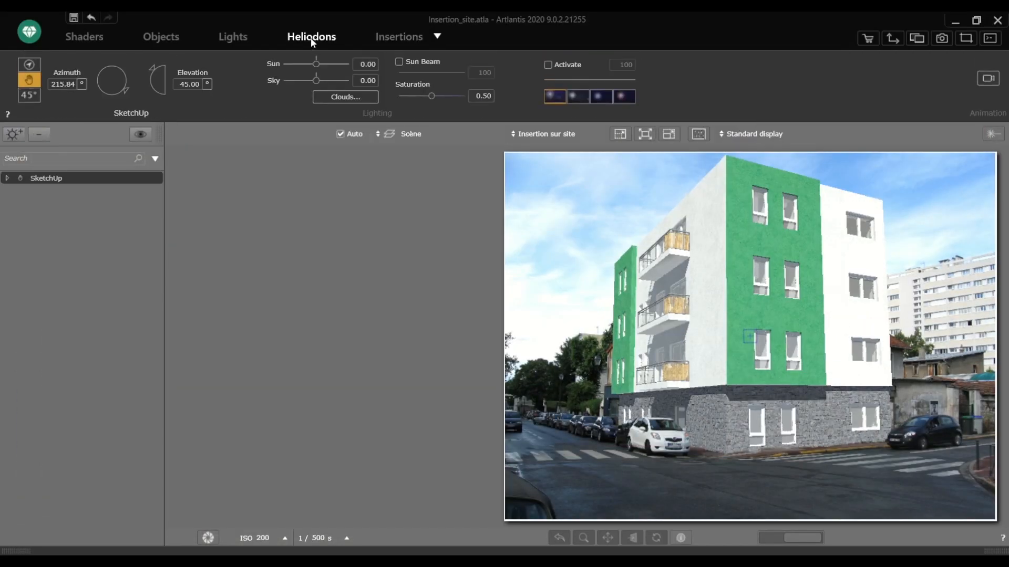
pyautogui.moveTo(128, 95)
pyautogui.mouseDown()
pyautogui.moveTo(99, 101)
pyautogui.moveTo(84, 89)
pyautogui.mouseUp()
pyautogui.moveTo(151, 68); pyautogui.dragTo(150, 74)
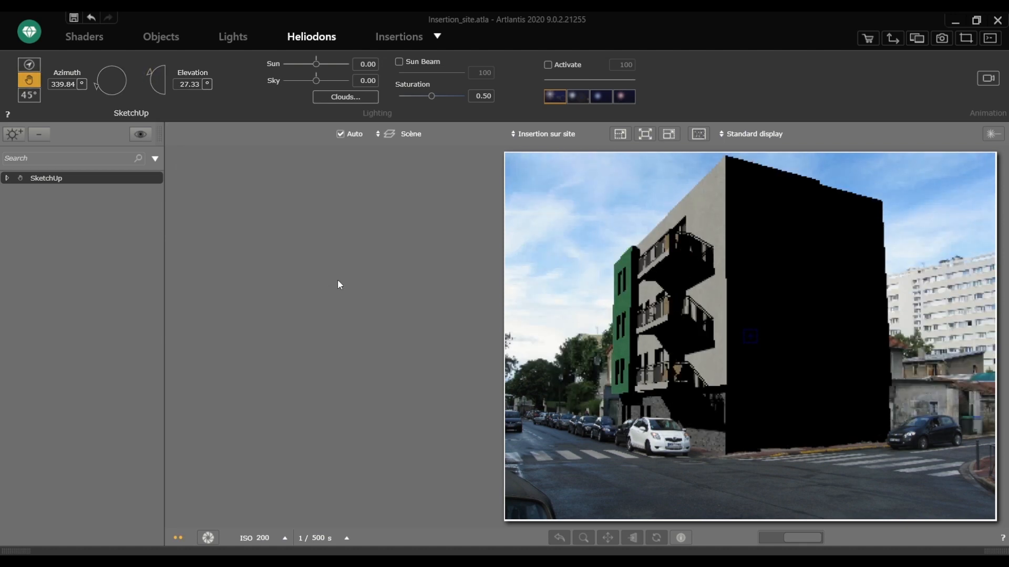